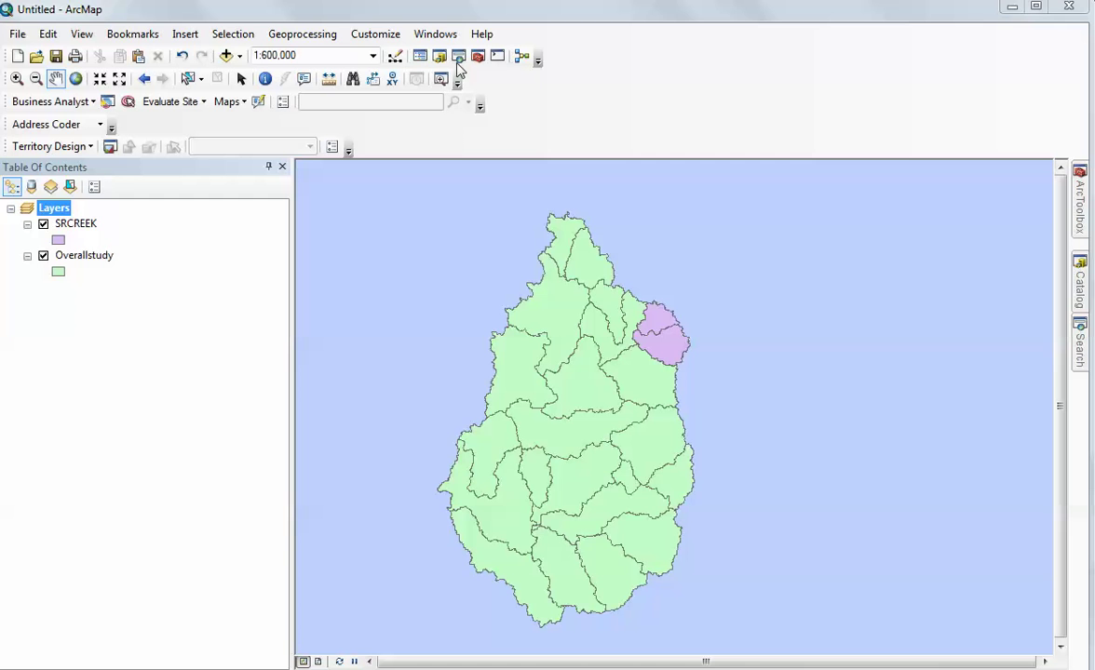
pyautogui.click(1078, 352)
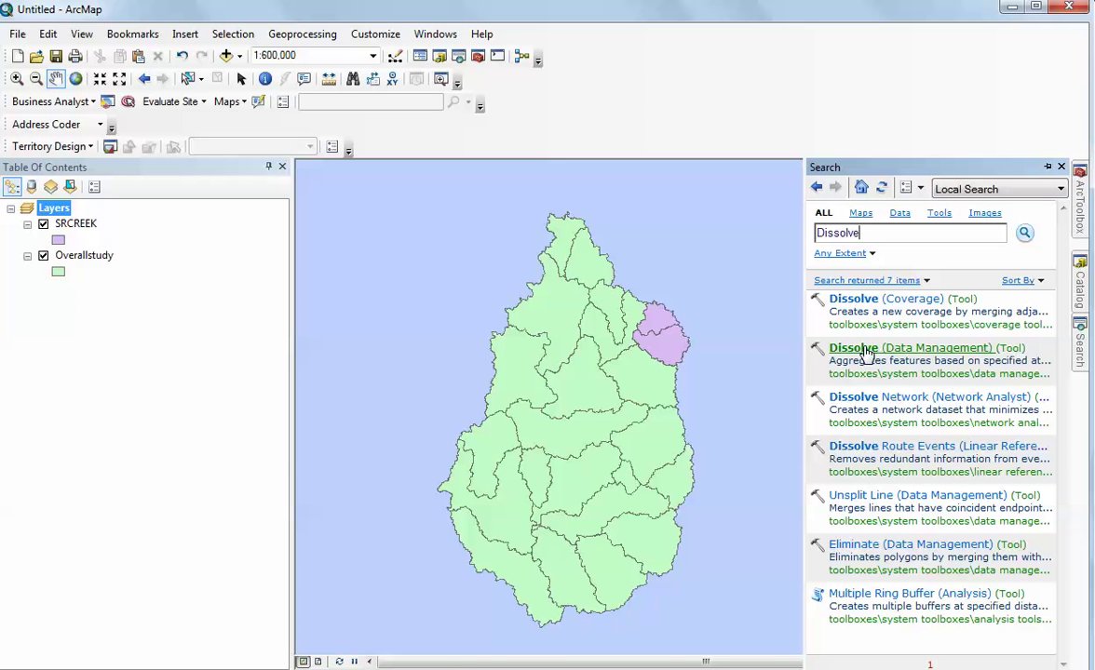
pyautogui.click(864, 347)
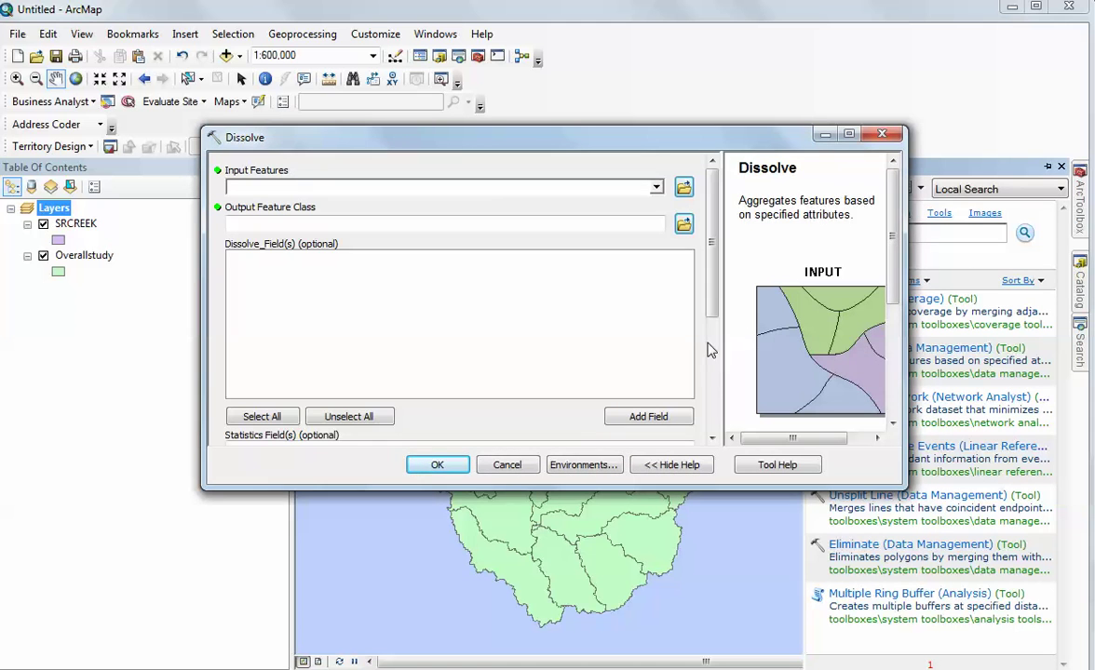
pyautogui.moveTo(891, 236); pyautogui.dragTo(895, 207)
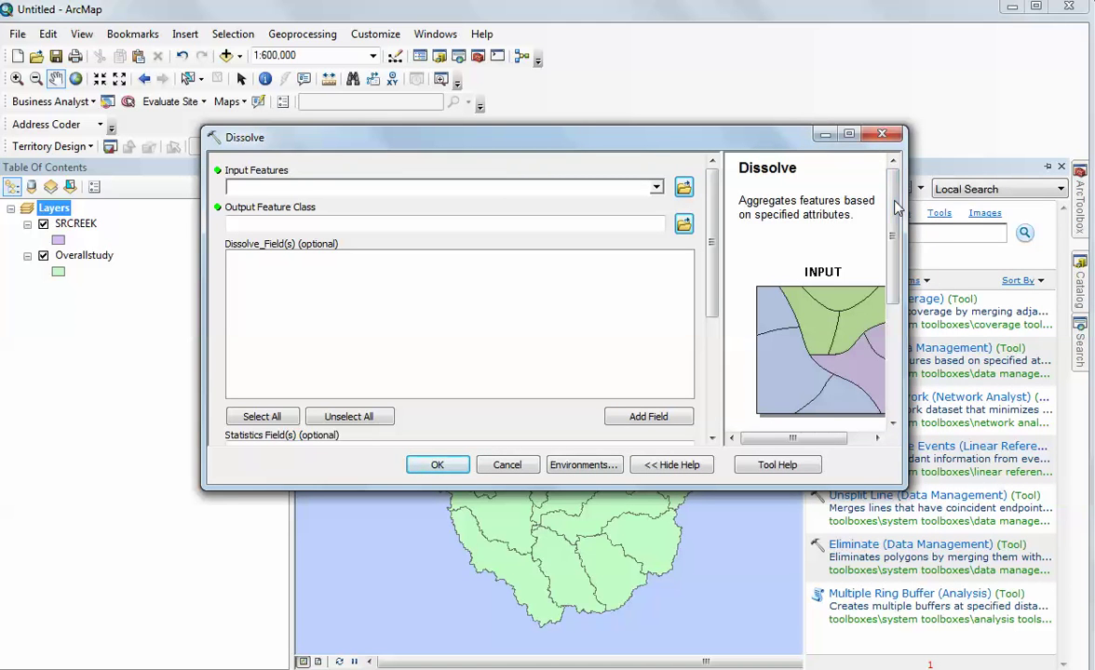
pyautogui.click(882, 135)
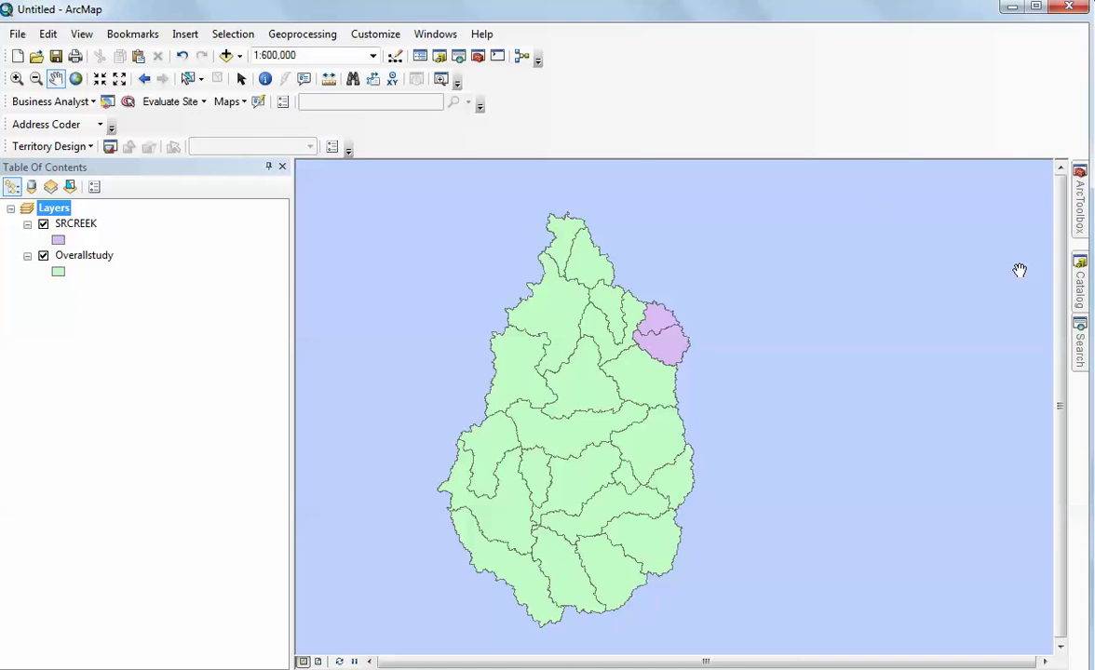
pyautogui.moveTo(1080, 345)
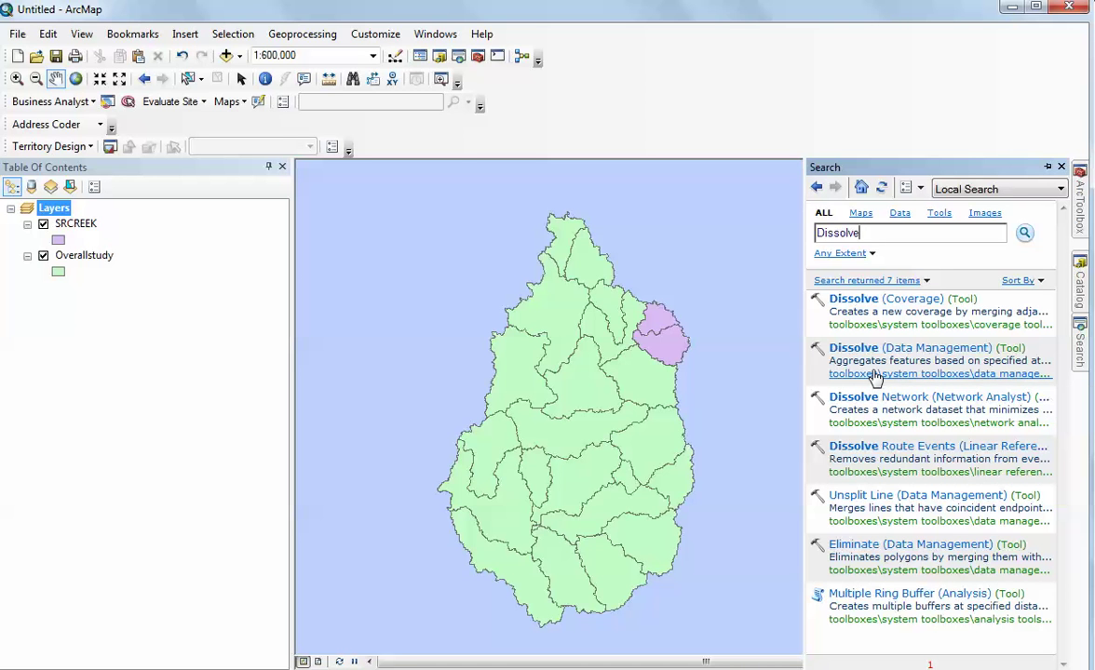
# Open the Dissolve tool from the Generalization toolset of the Data Management Tools
pyautogui.click(1081, 218)
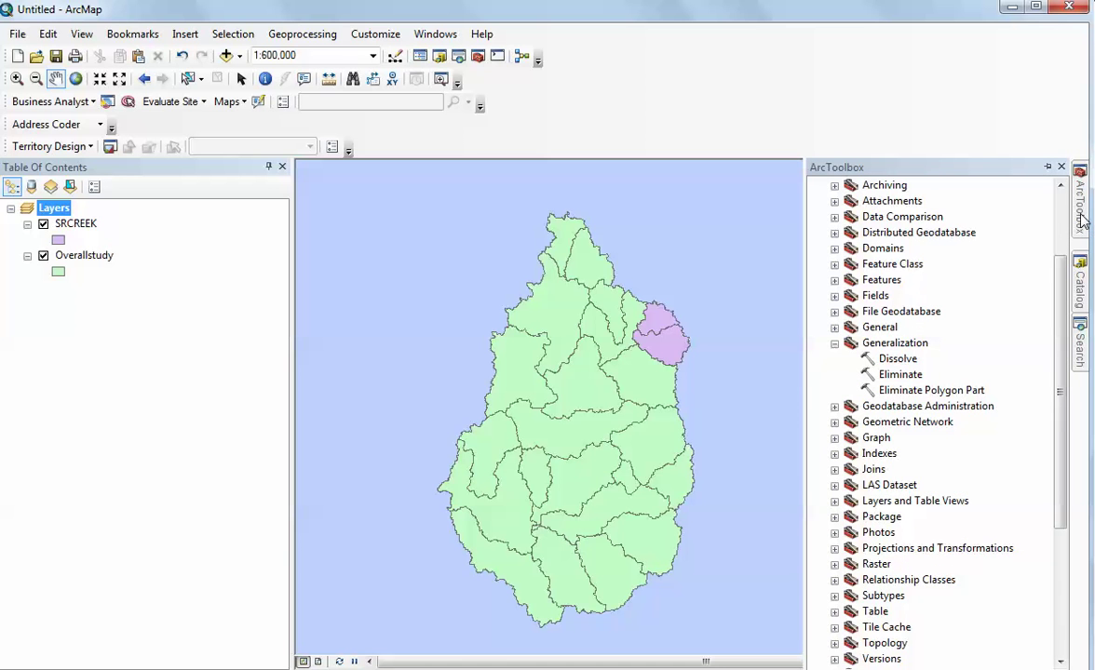
pyautogui.click(834, 343)
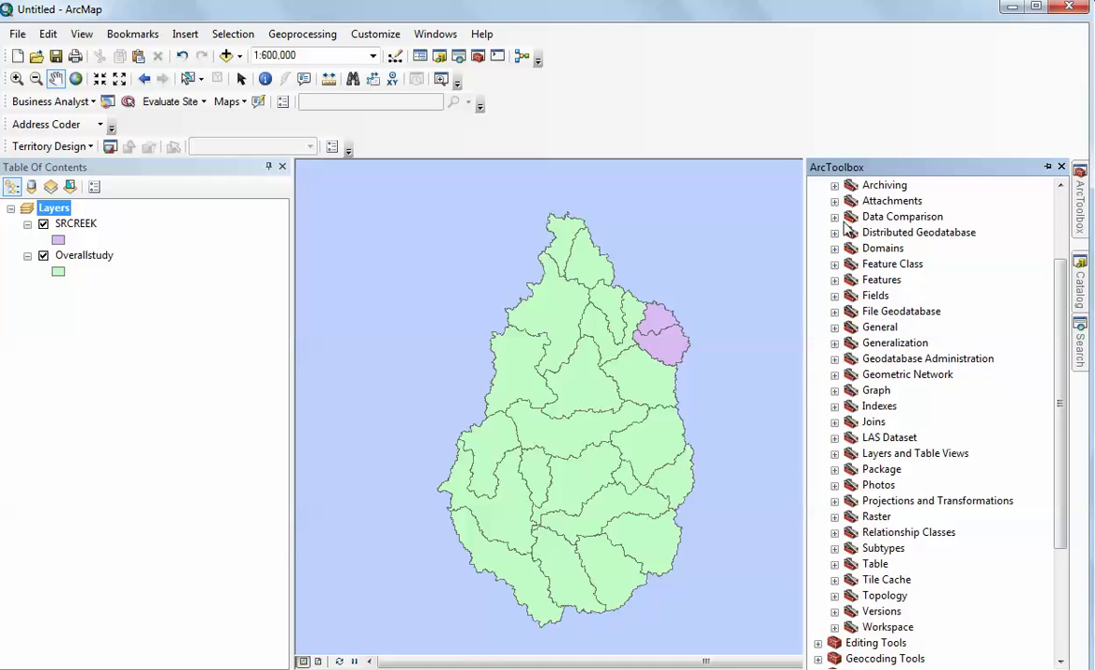
pyautogui.scroll(2, 969, 307)
pyautogui.click(817, 265)
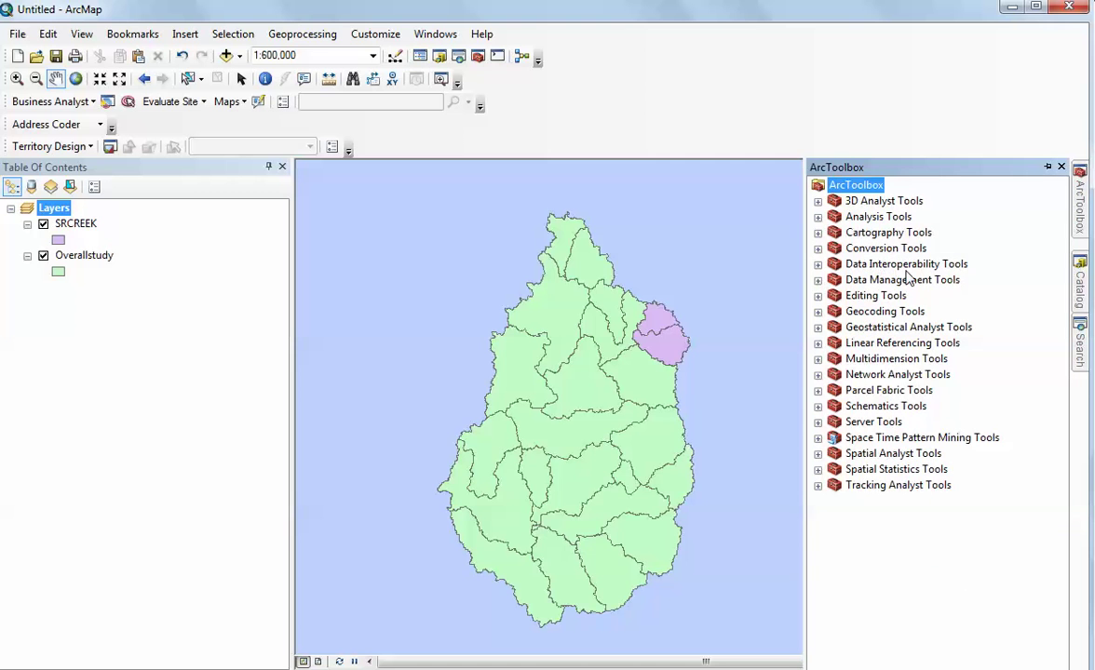
pyautogui.click(818, 280)
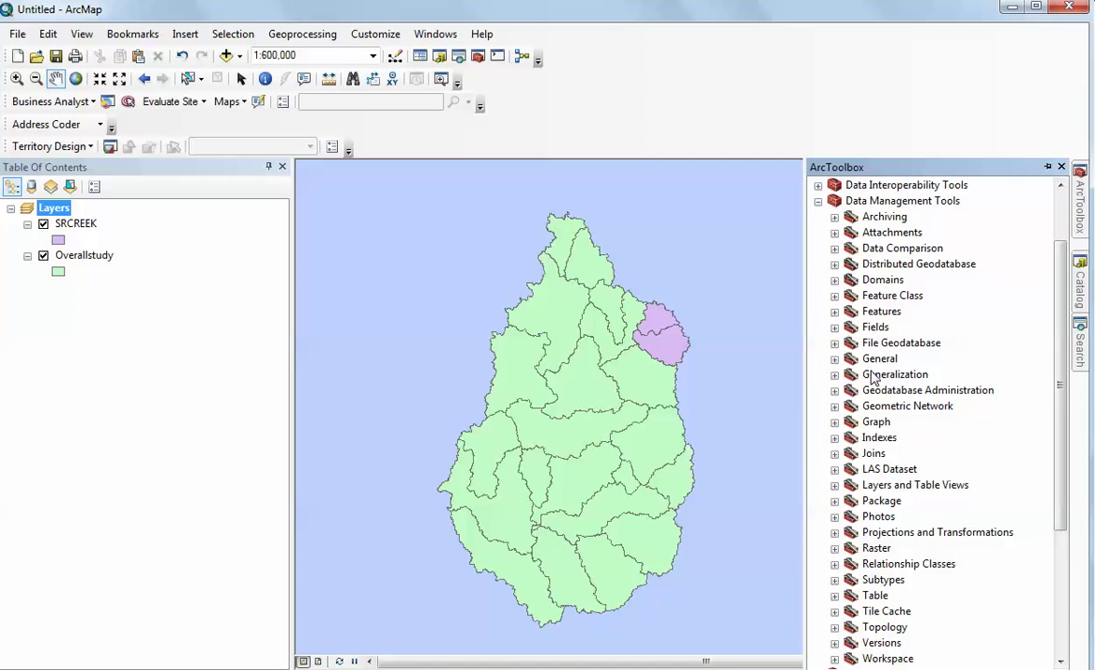
pyautogui.click(834, 374)
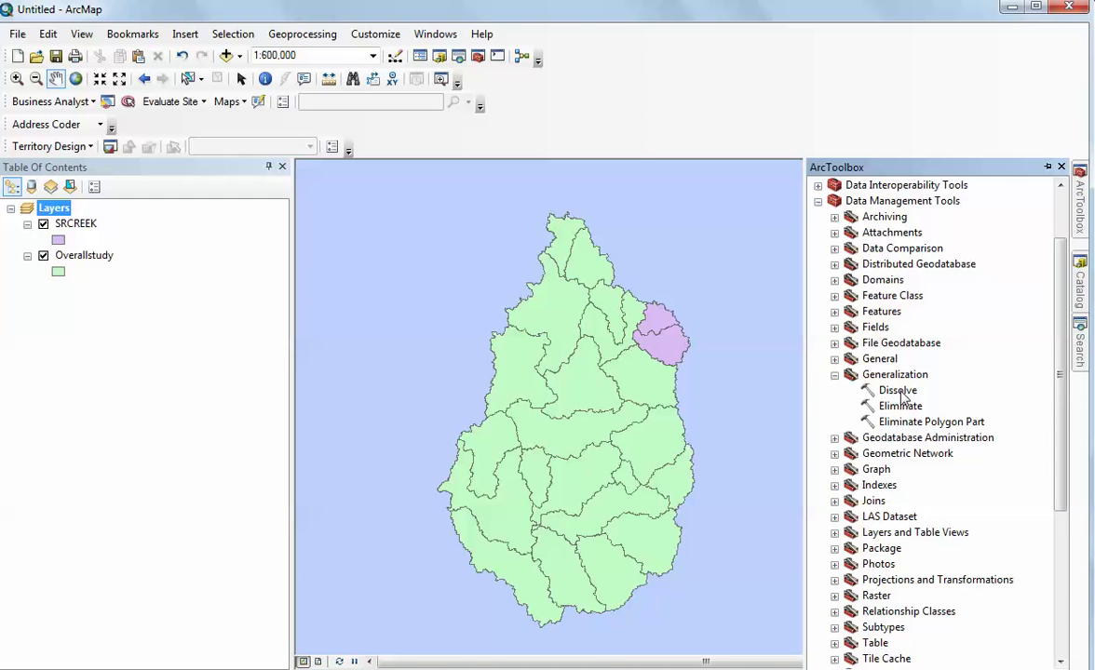
pyautogui.doubleClick(899, 391)
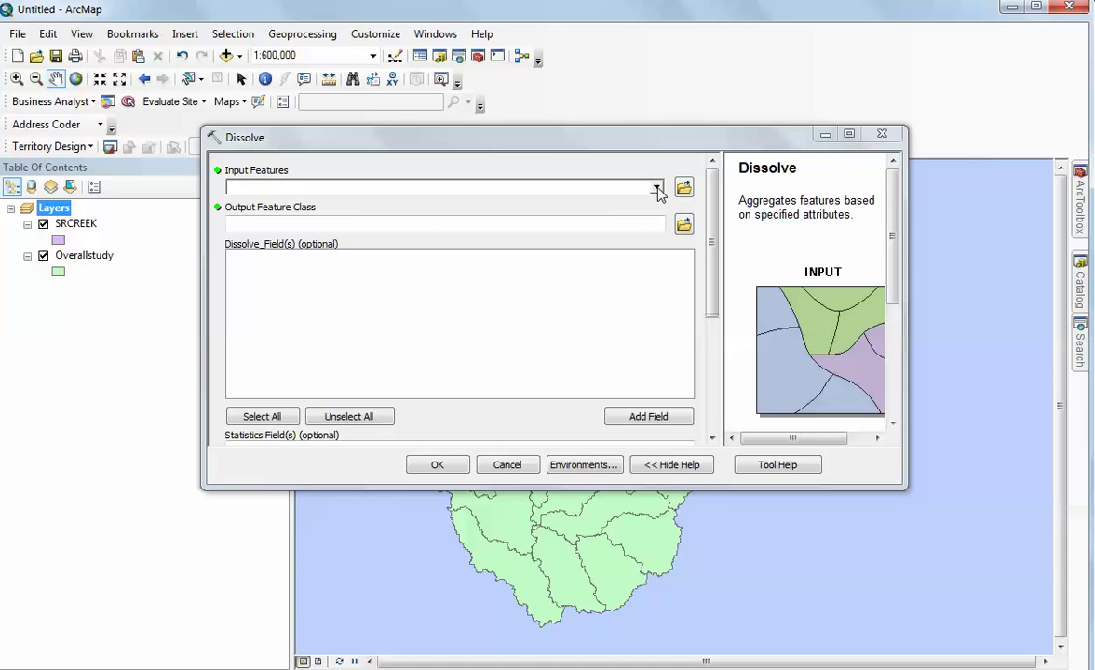
# Set SRCREEK as the input features and save the output as SRCREEK_DIS in Working.gdb inside the desktop's DISSOLVE folder
pyautogui.click(656, 189)
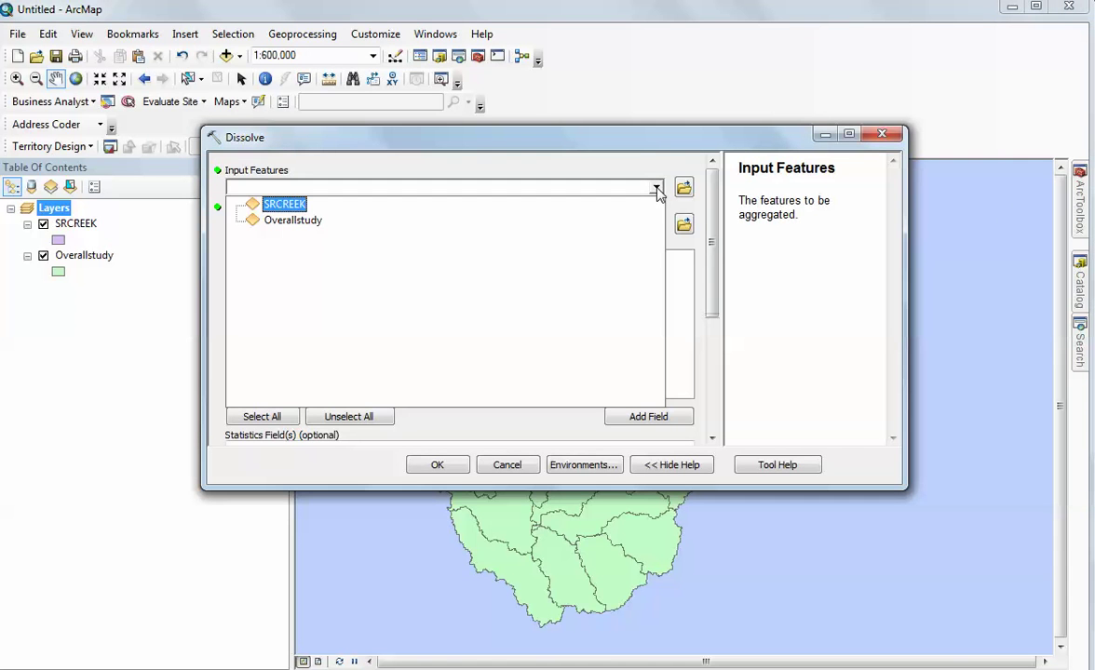
pyautogui.click(284, 204)
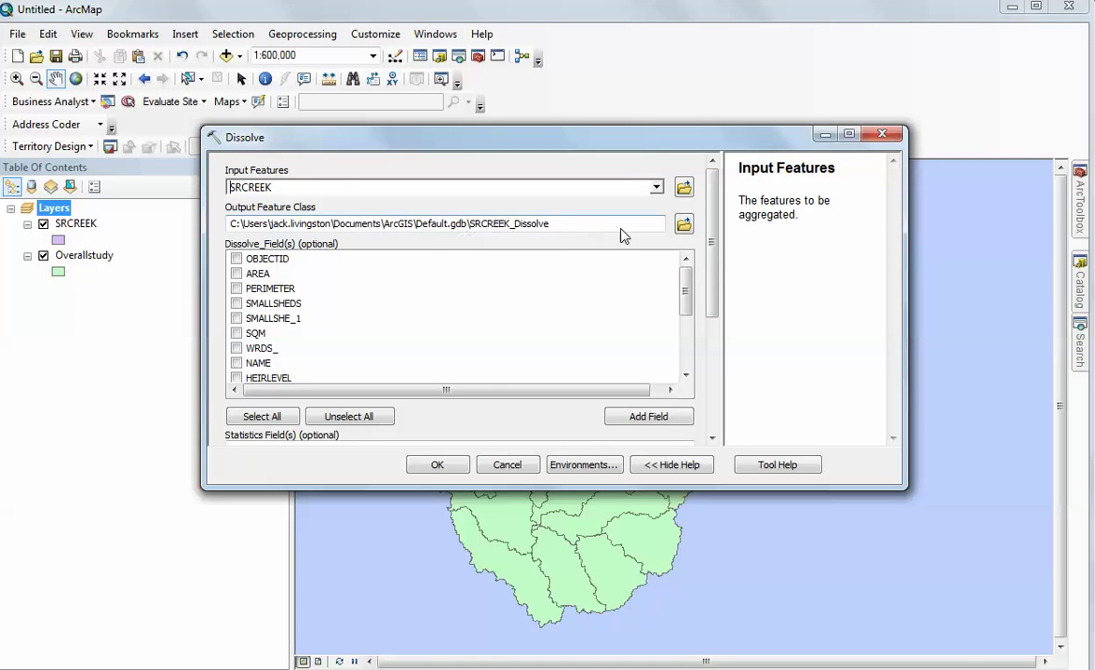
pyautogui.click(682, 226)
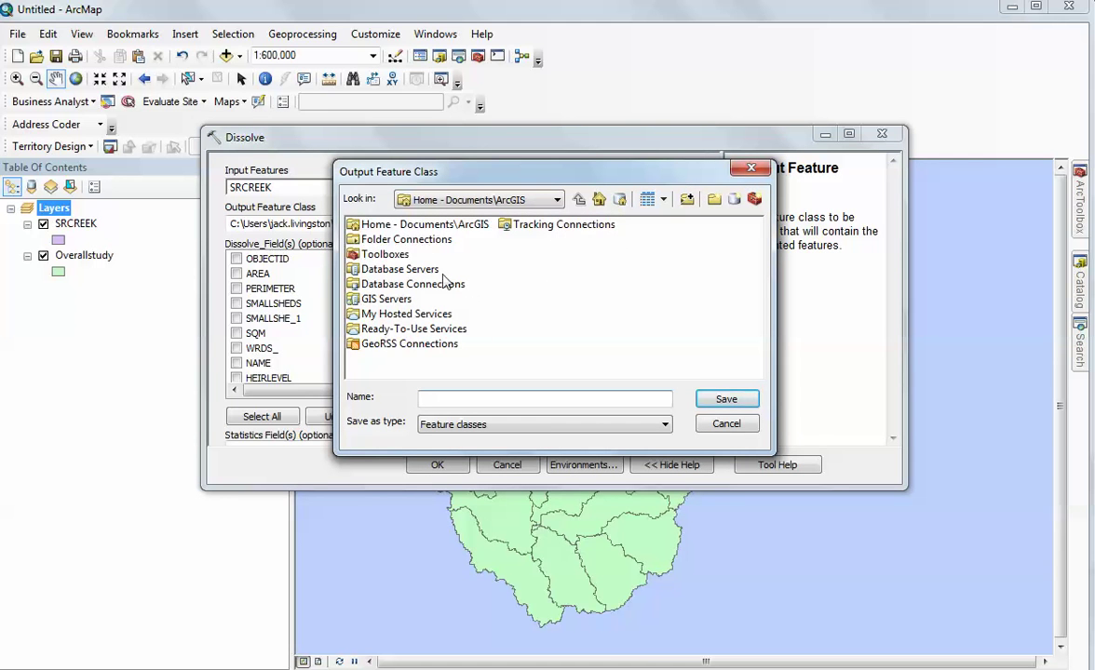
pyautogui.doubleClick(429, 240)
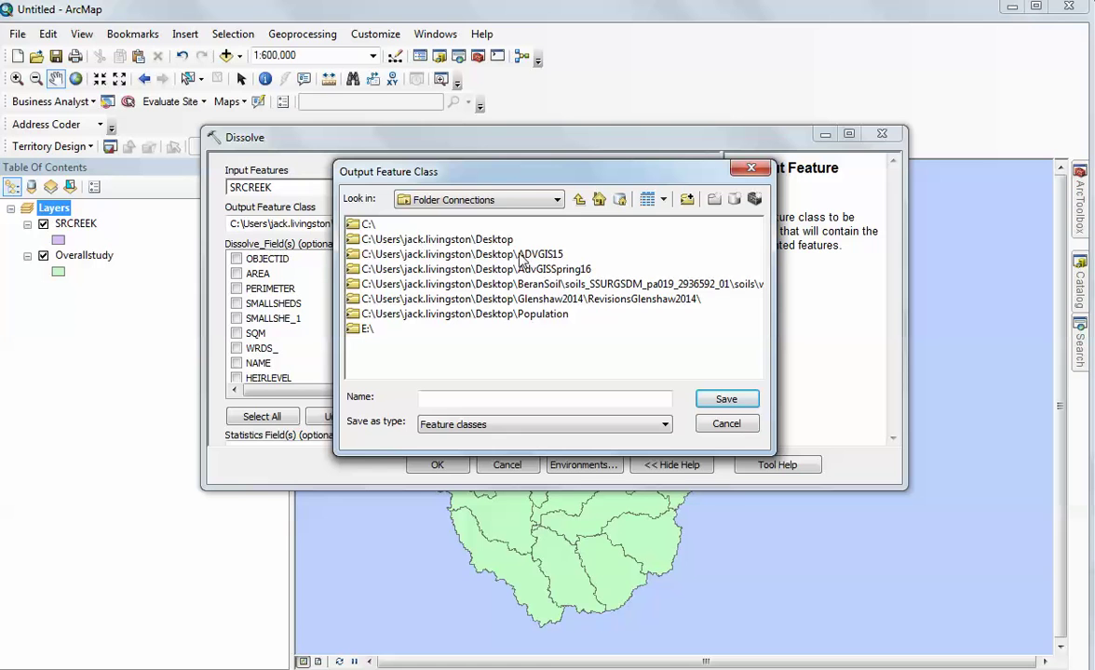
pyautogui.doubleClick(451, 238)
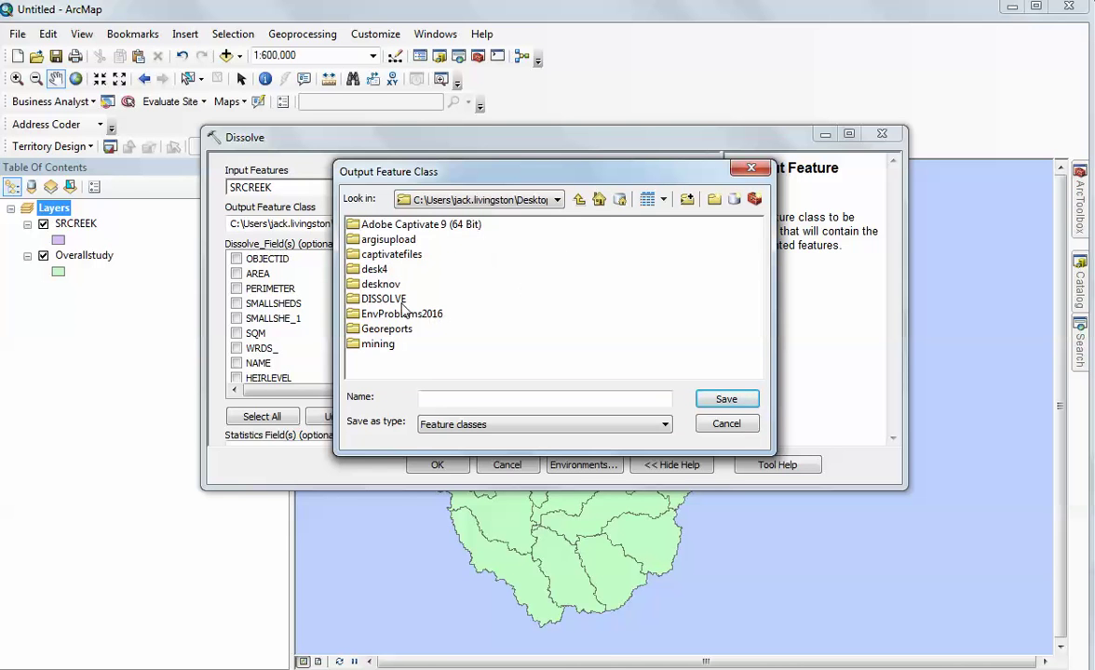
pyautogui.doubleClick(367, 299)
pyautogui.click(386, 256)
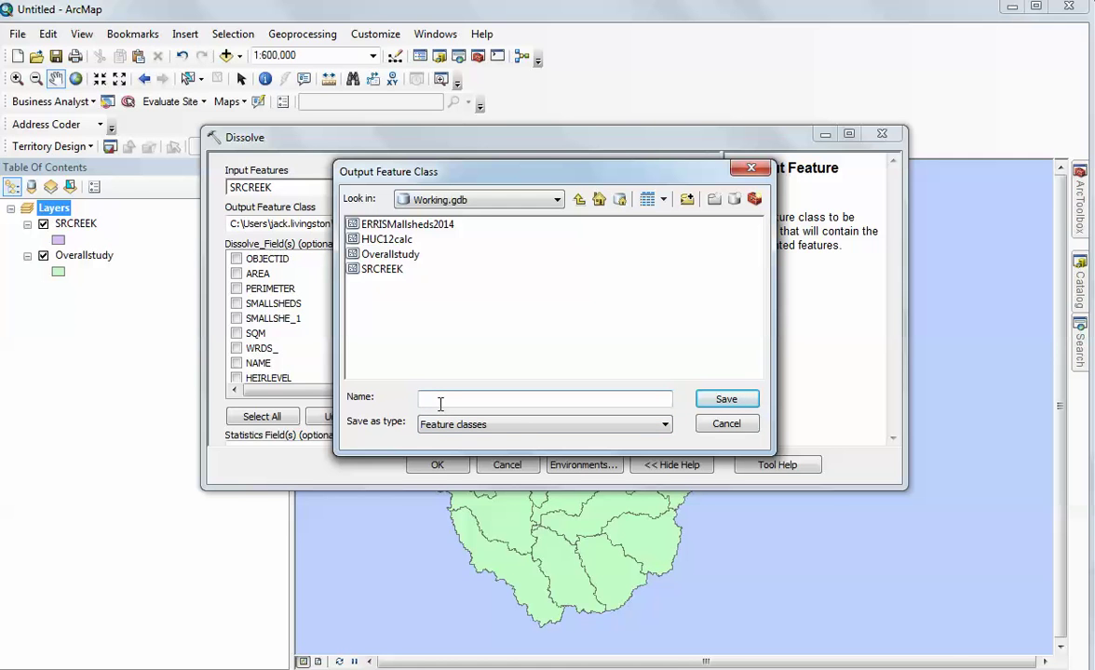
pyautogui.write('SRCREEK_DIS')
pyautogui.click(726, 399)
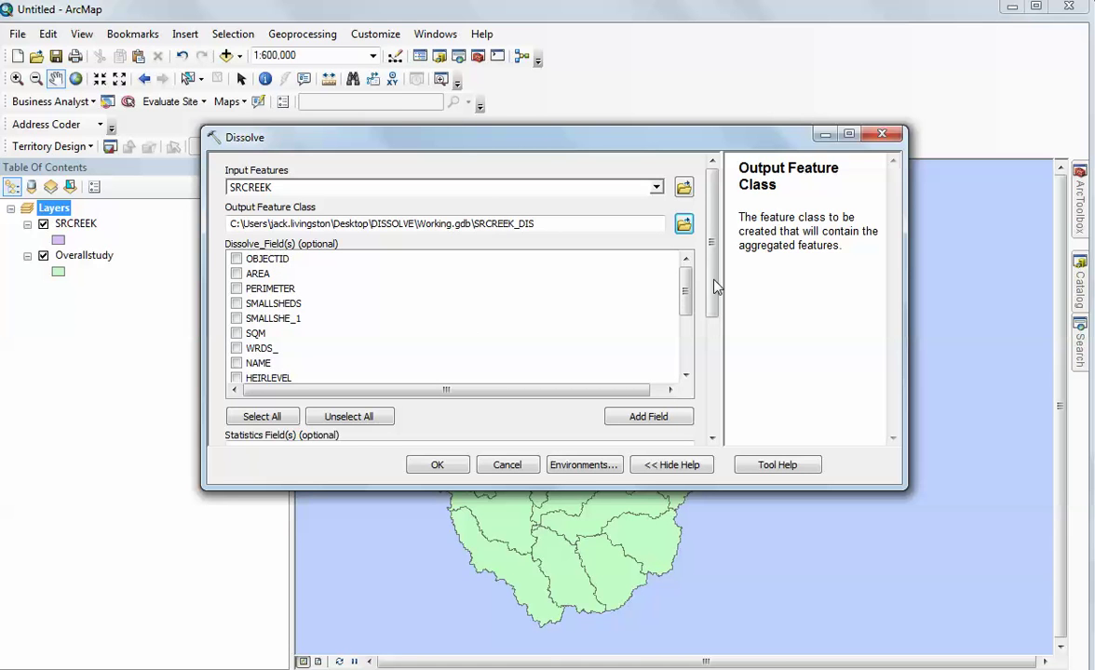
pyautogui.moveTo(714, 284); pyautogui.dragTo(712, 400)
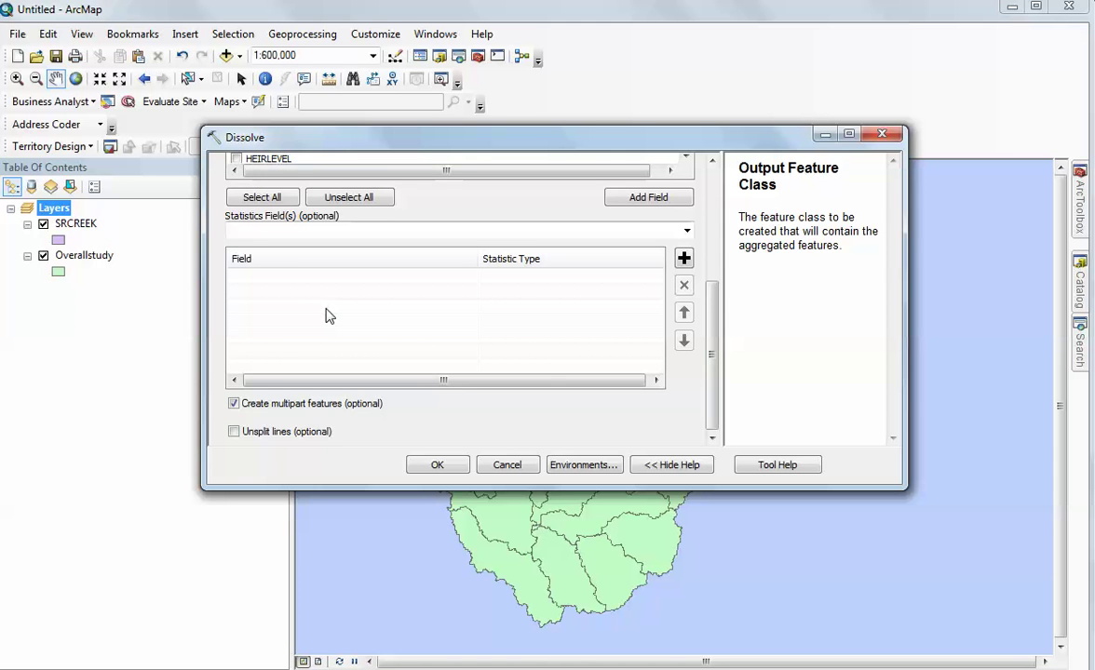
pyautogui.click(686, 231)
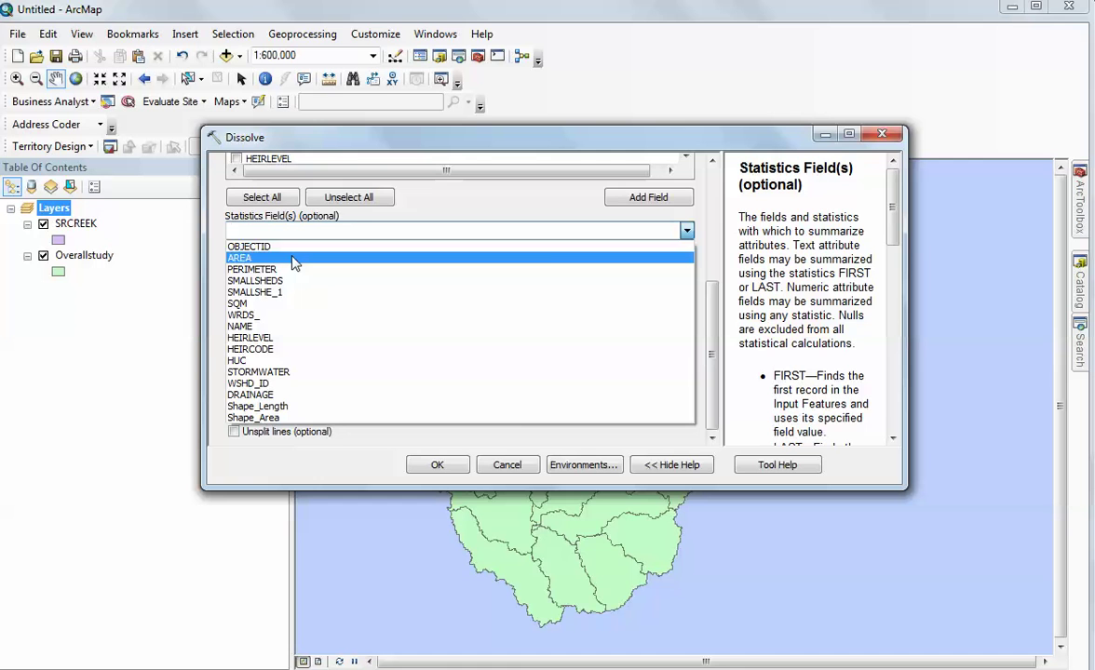
pyautogui.click(719, 231)
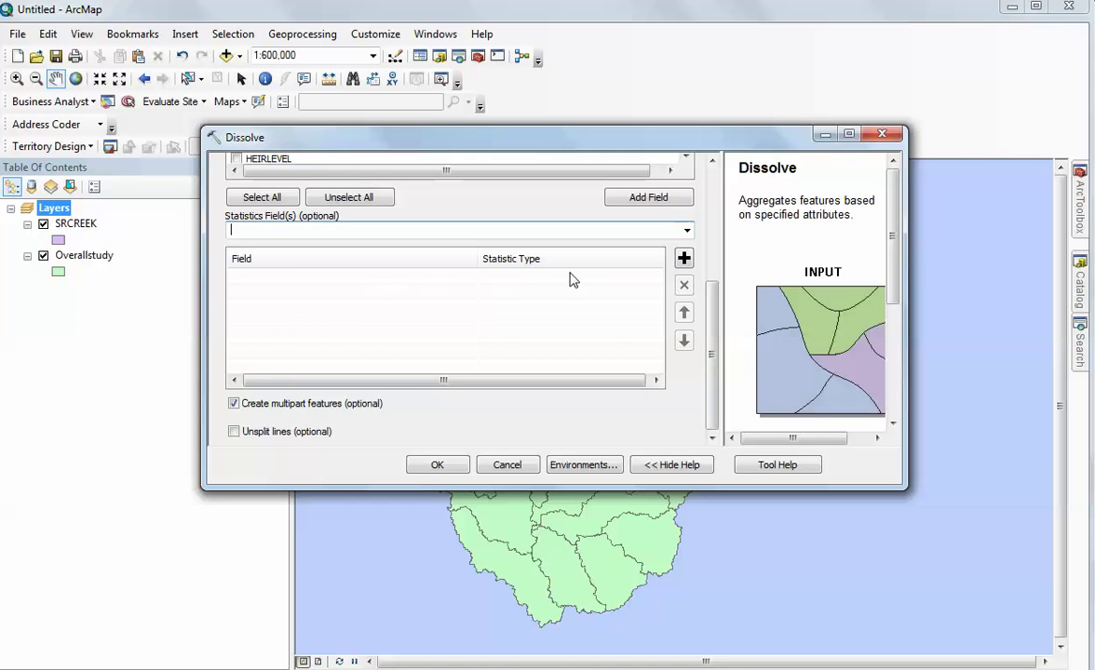
pyautogui.click(688, 230)
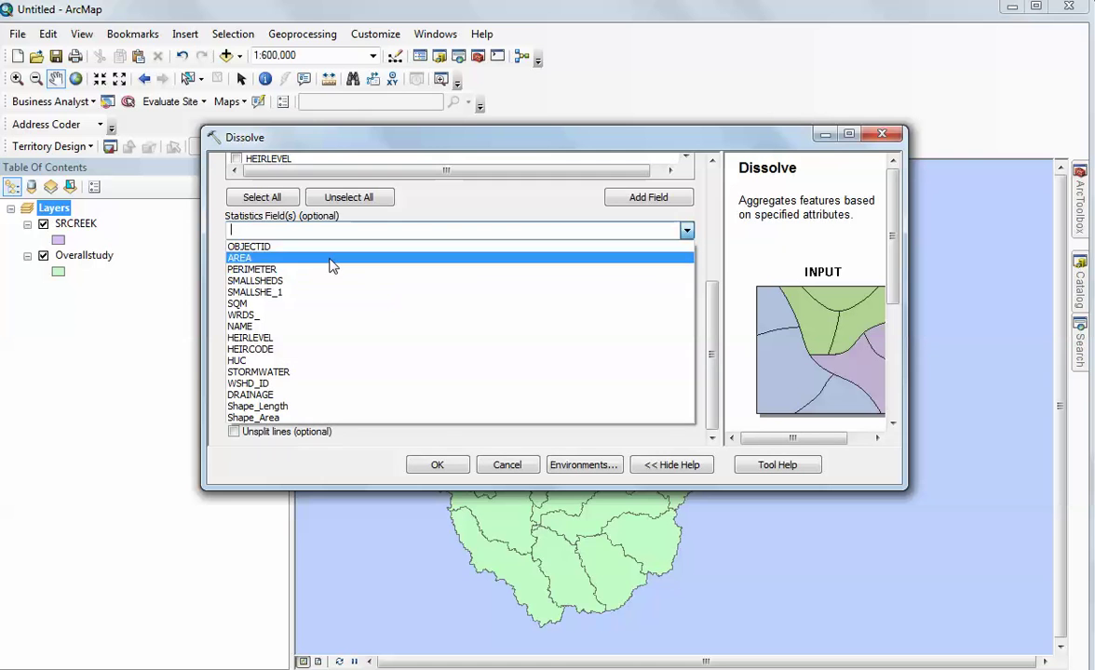
pyautogui.click(330, 259)
pyautogui.click(635, 299)
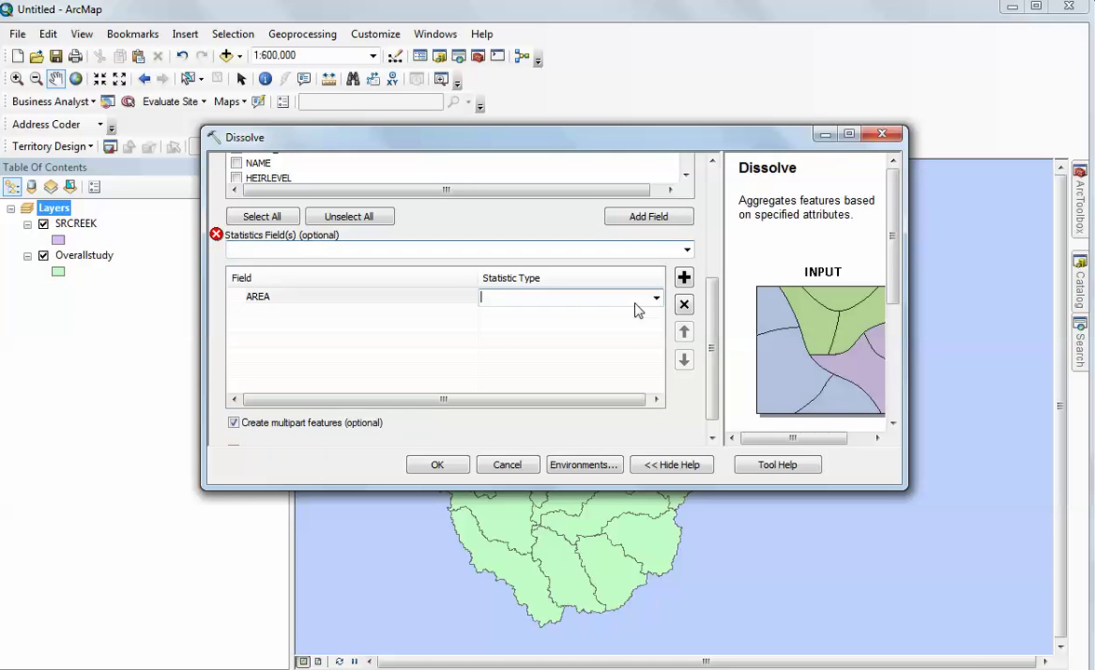
pyautogui.click(657, 299)
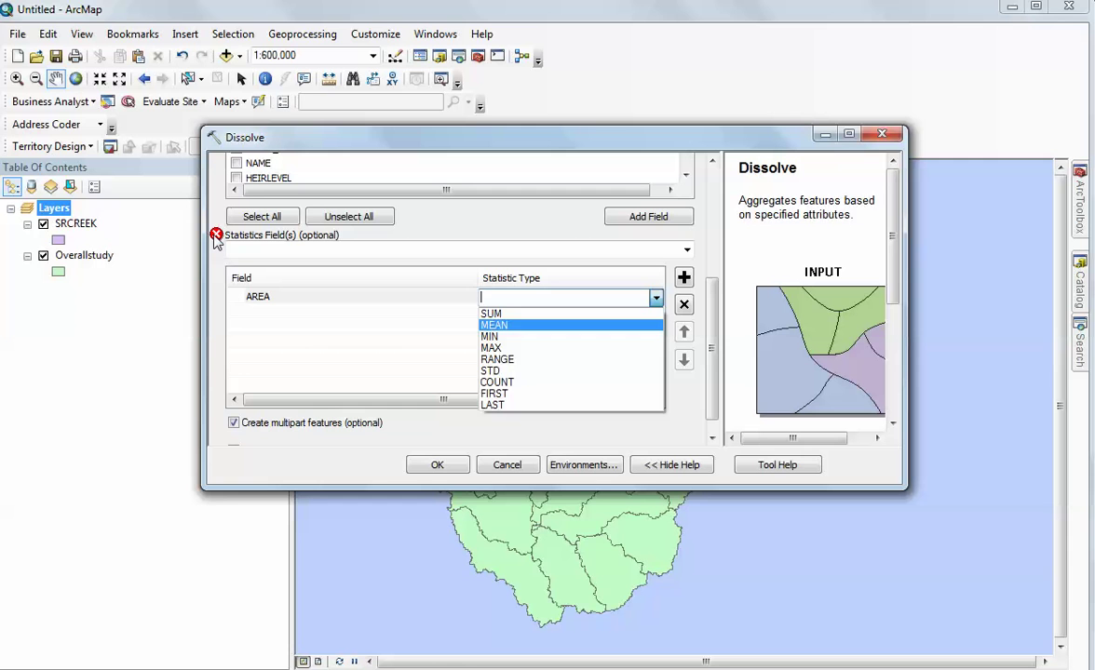
pyautogui.click(277, 298)
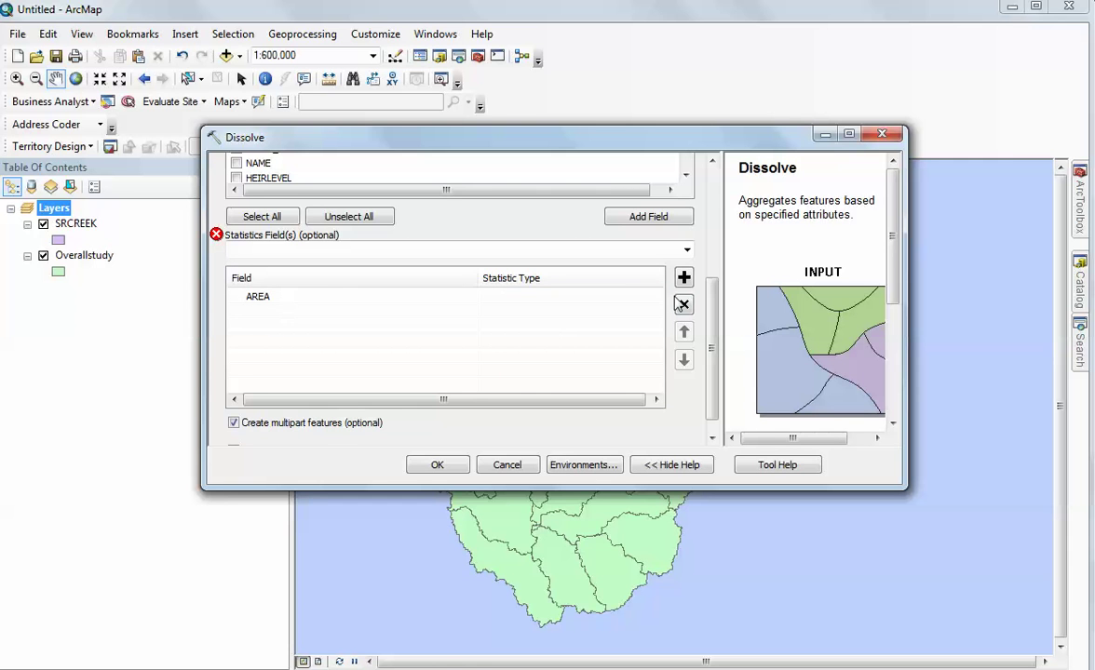
pyautogui.click(321, 296)
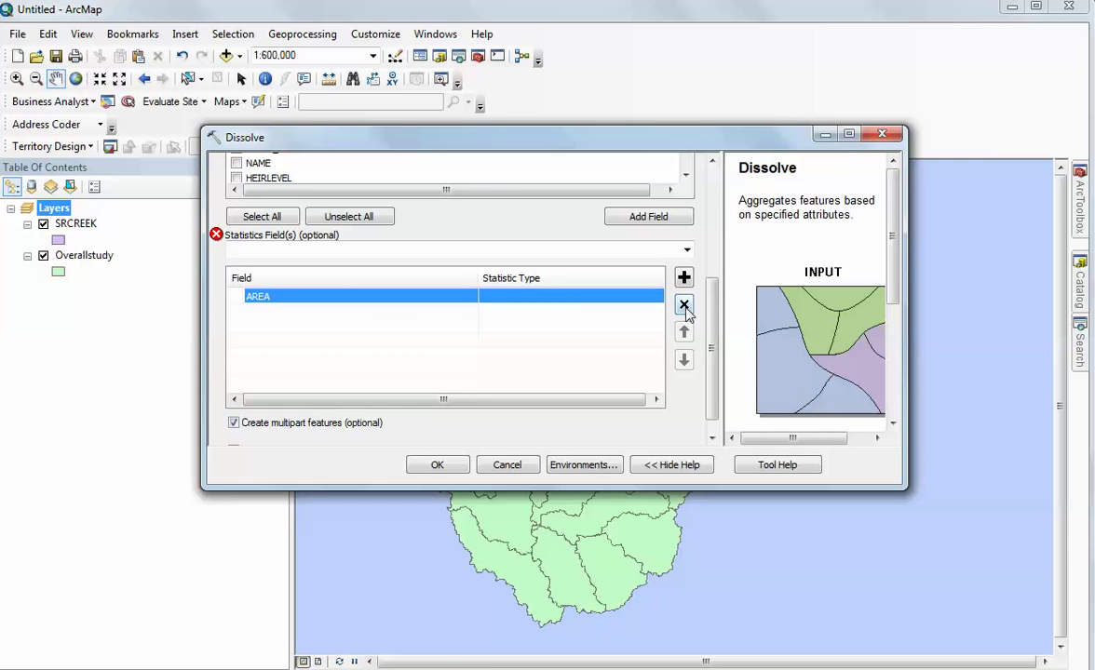
pyautogui.click(685, 305)
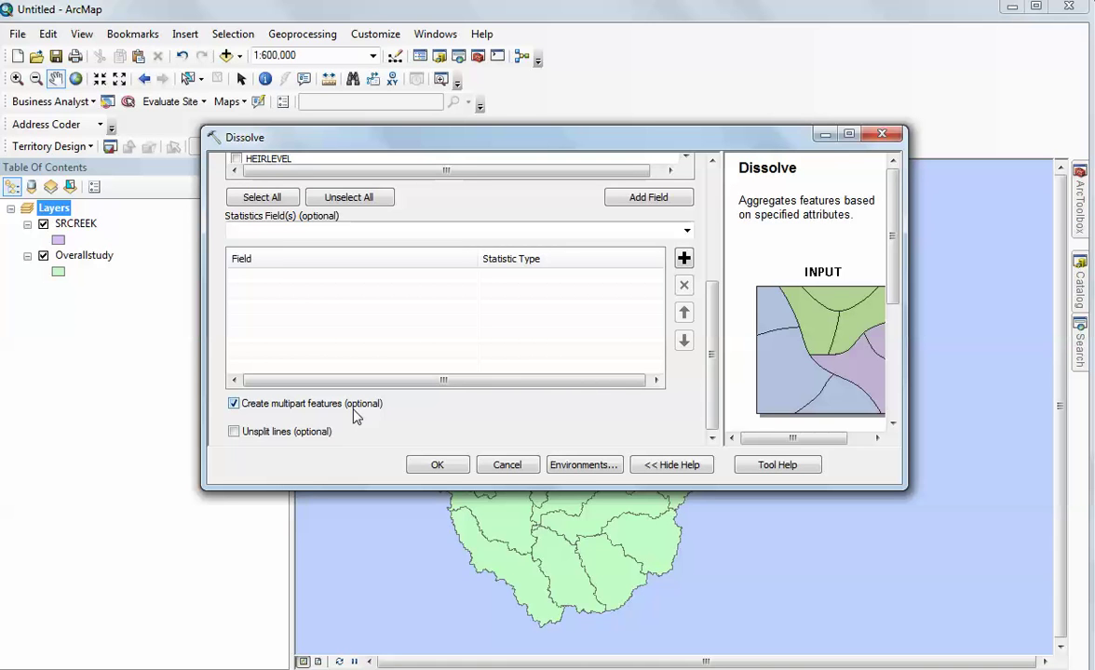
# Run the Dissolve on SRCREEK with no dissolve or statistics fields, keeping multipart features enabled
pyautogui.click(441, 465)
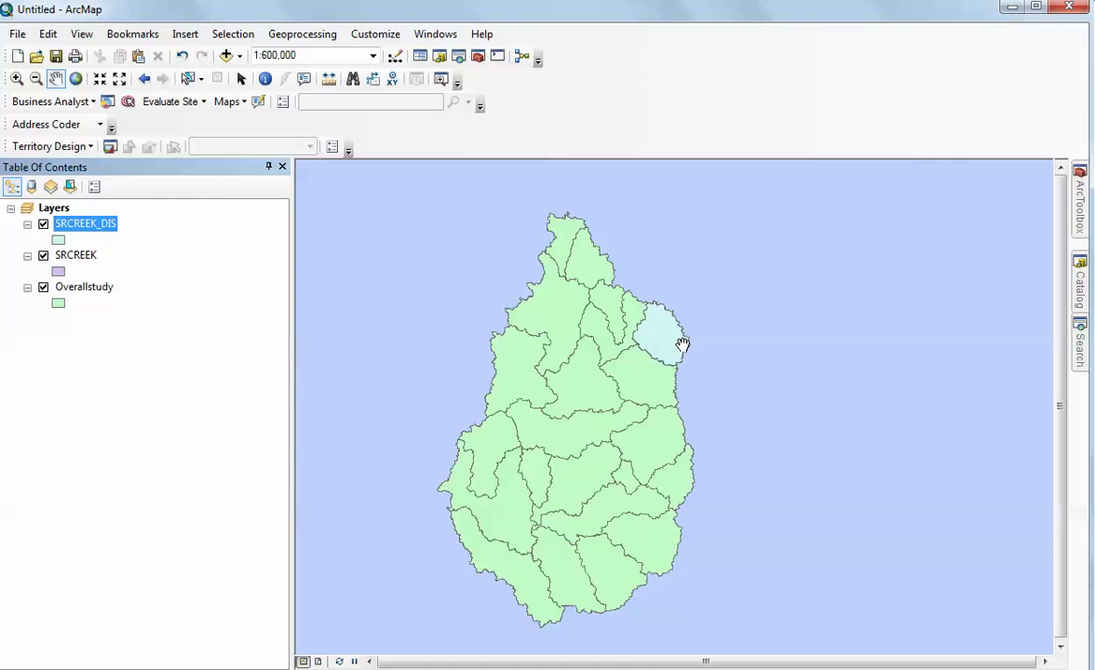
pyautogui.click(75, 288)
pyautogui.rightClick(75, 288)
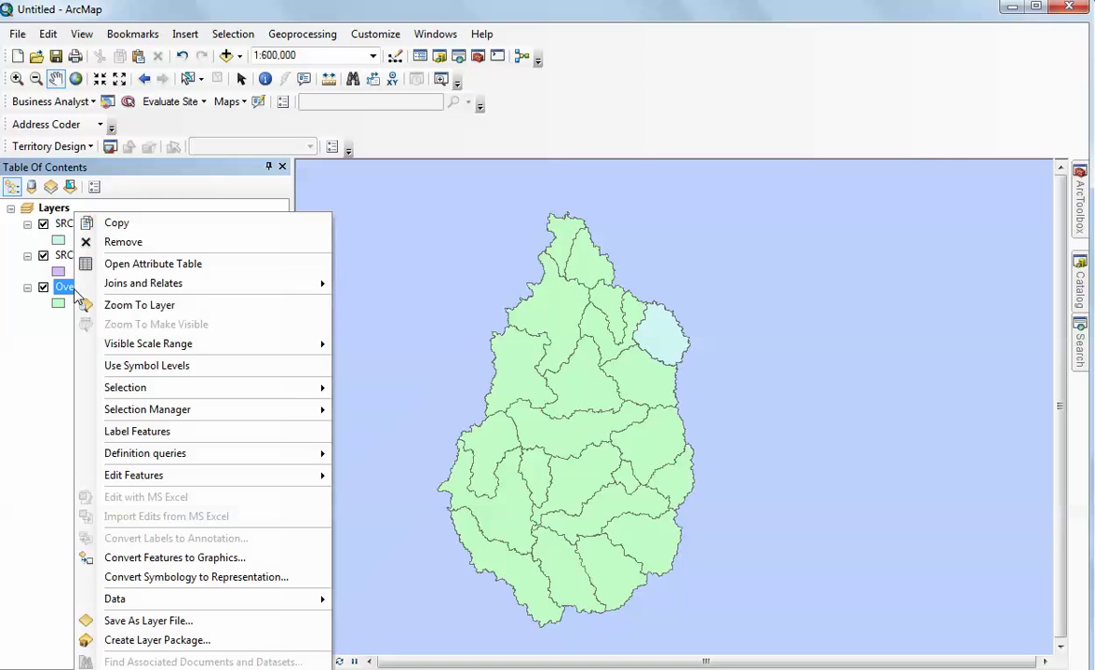
pyautogui.click(41, 335)
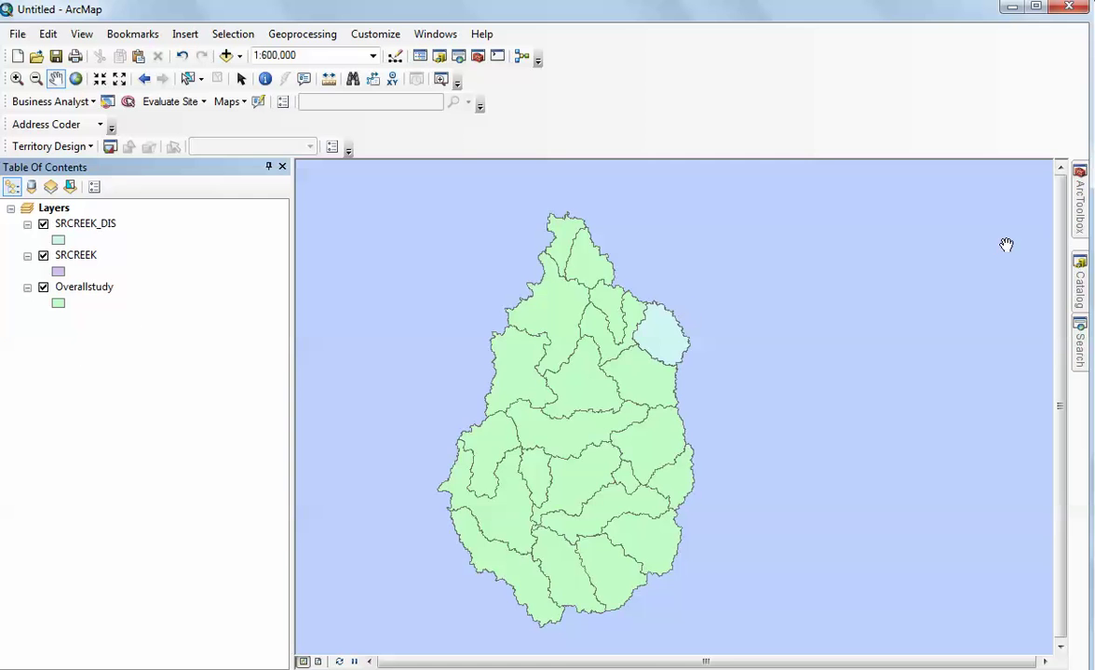
# Reopen the Dissolve tool with Overallstudy as the input features and save the output as Overallstudy_dis in Working.gdb
pyautogui.click(1079, 223)
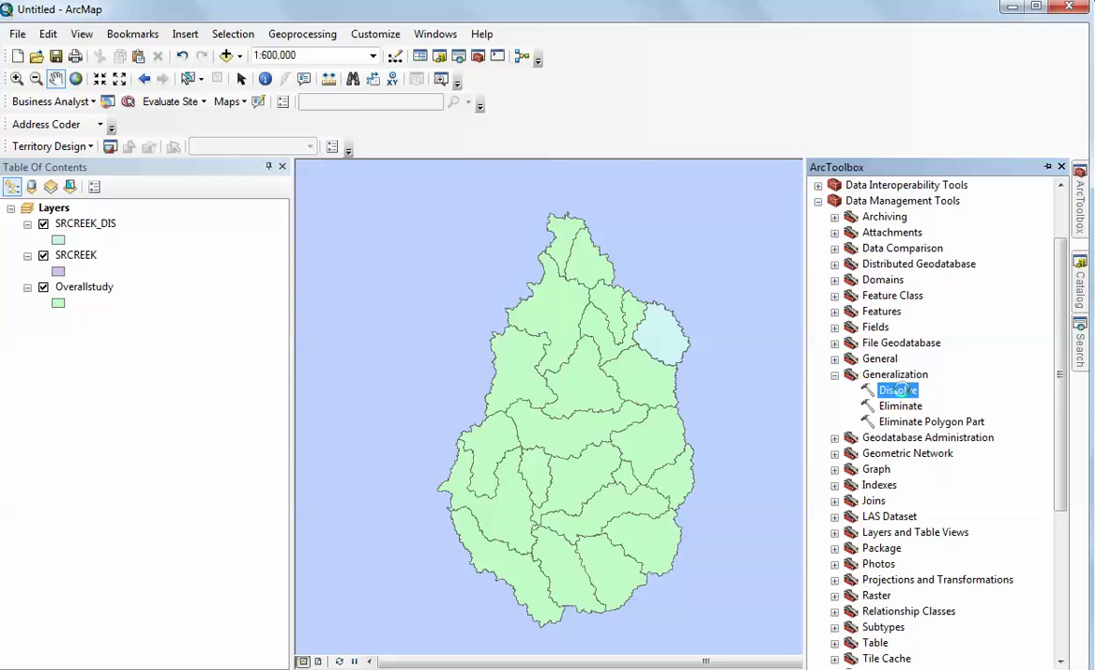
pyautogui.doubleClick(894, 389)
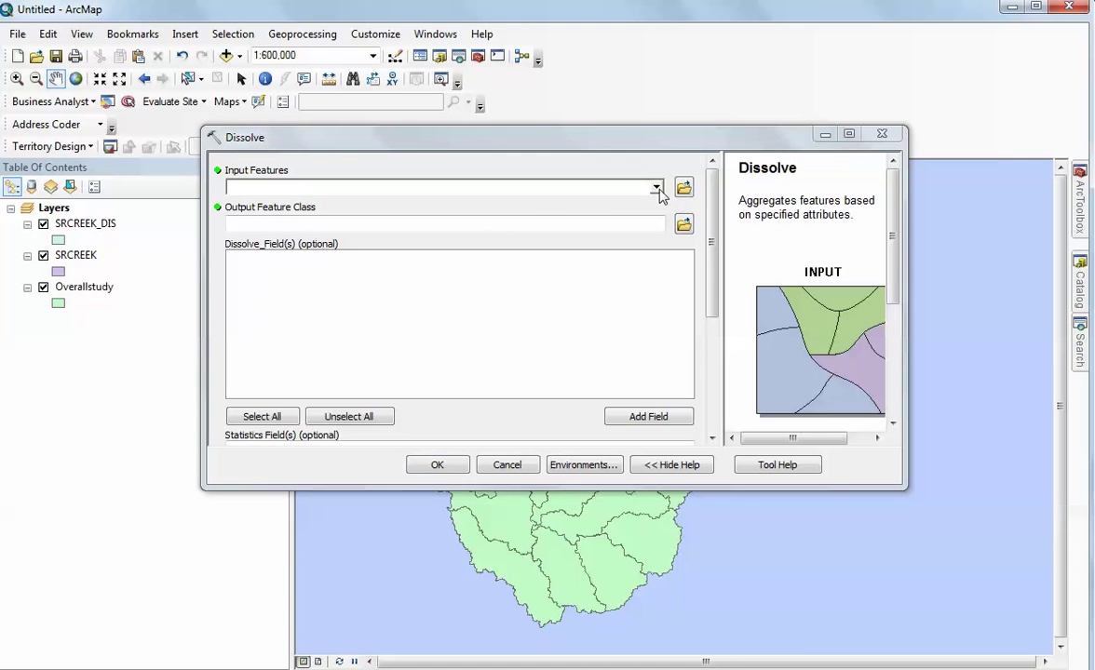
pyautogui.click(657, 188)
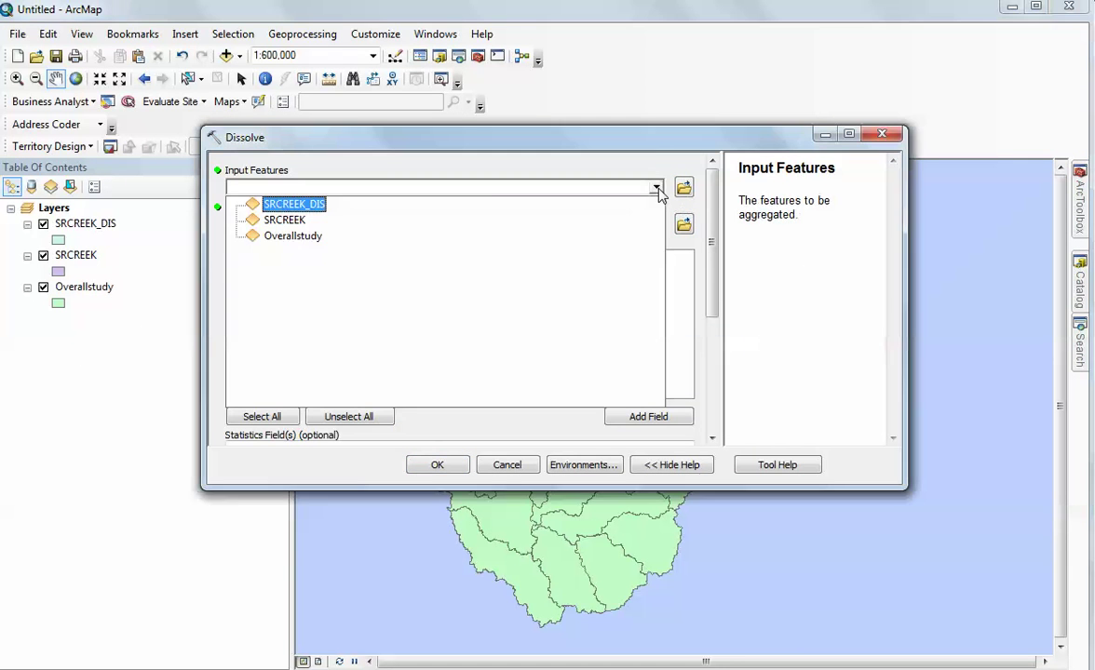
pyautogui.click(296, 236)
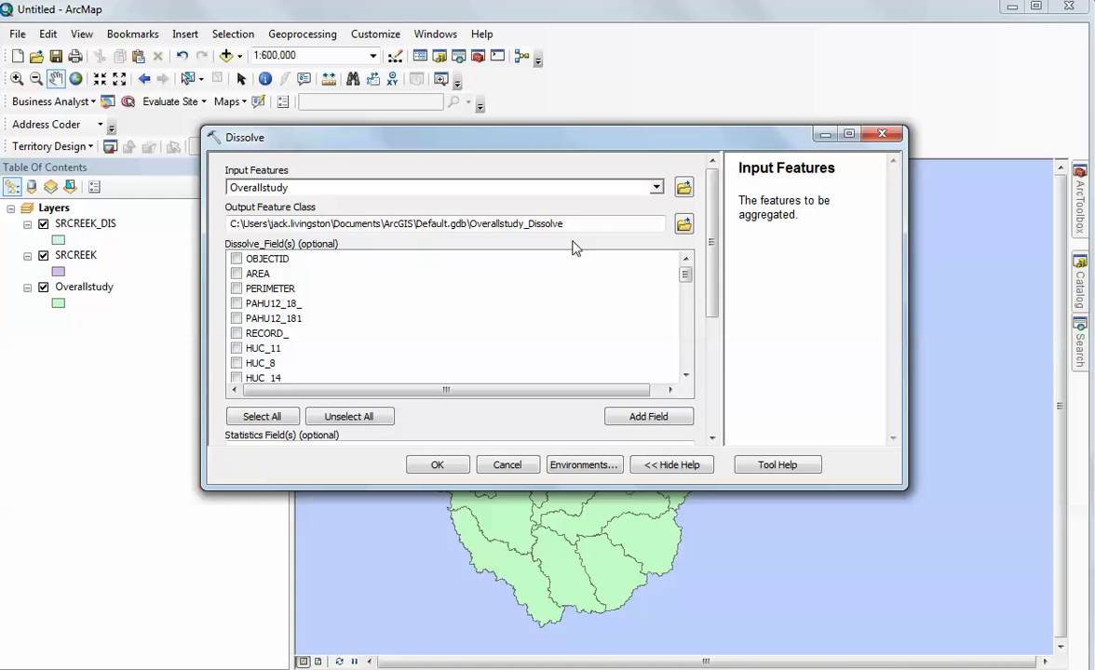
pyautogui.click(685, 227)
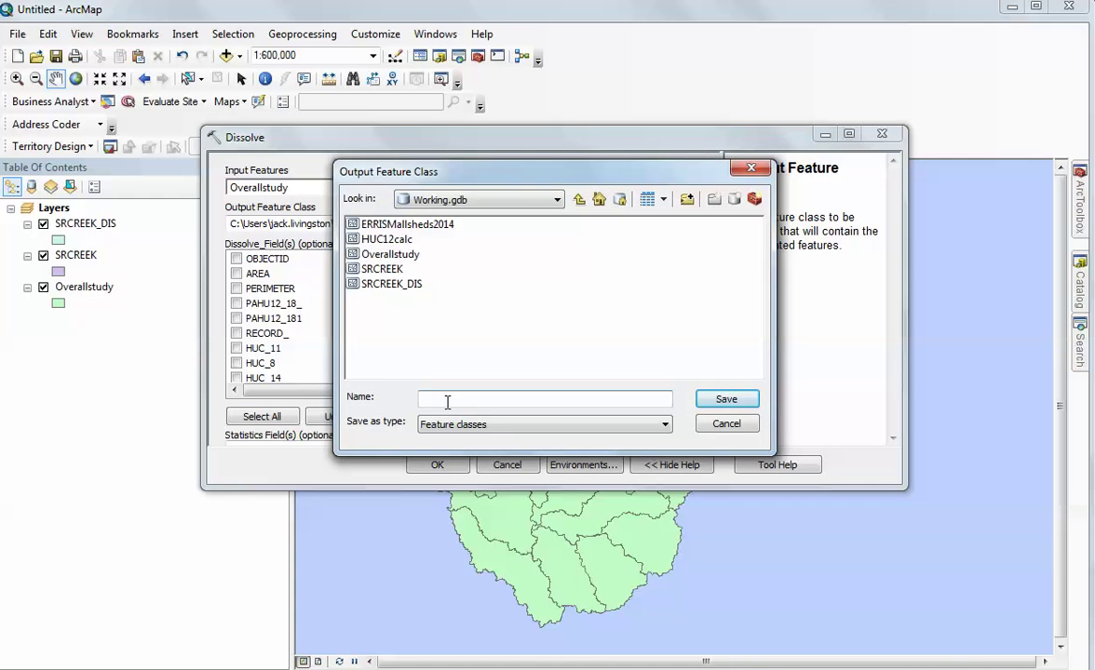
pyautogui.write('Overallstudy_dis')
pyautogui.click(722, 401)
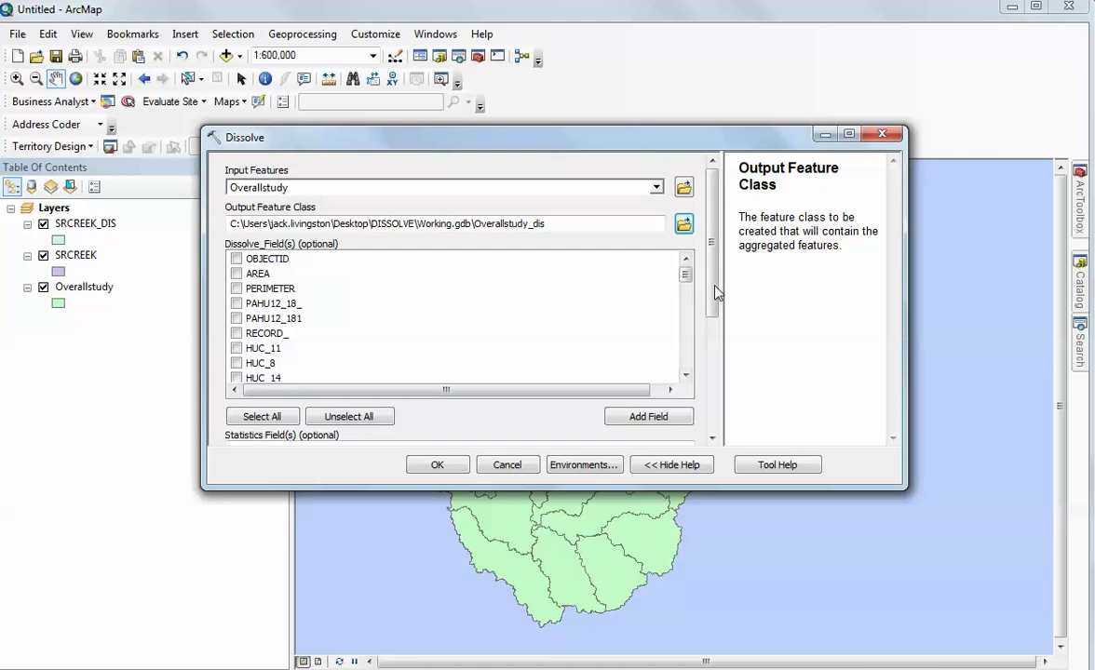
# Disable multipart features and run the Dissolve on Overallstudy with no dissolve or statistics fields
pyautogui.scroll(-5, 659, 336)
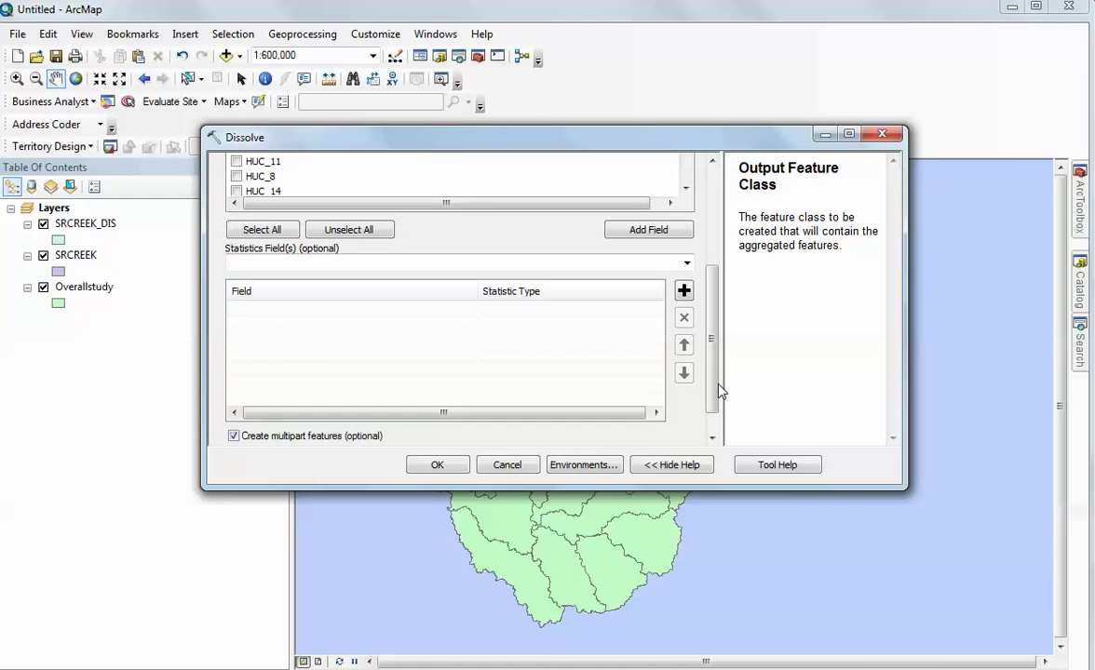
pyautogui.scroll(-1, 717, 386)
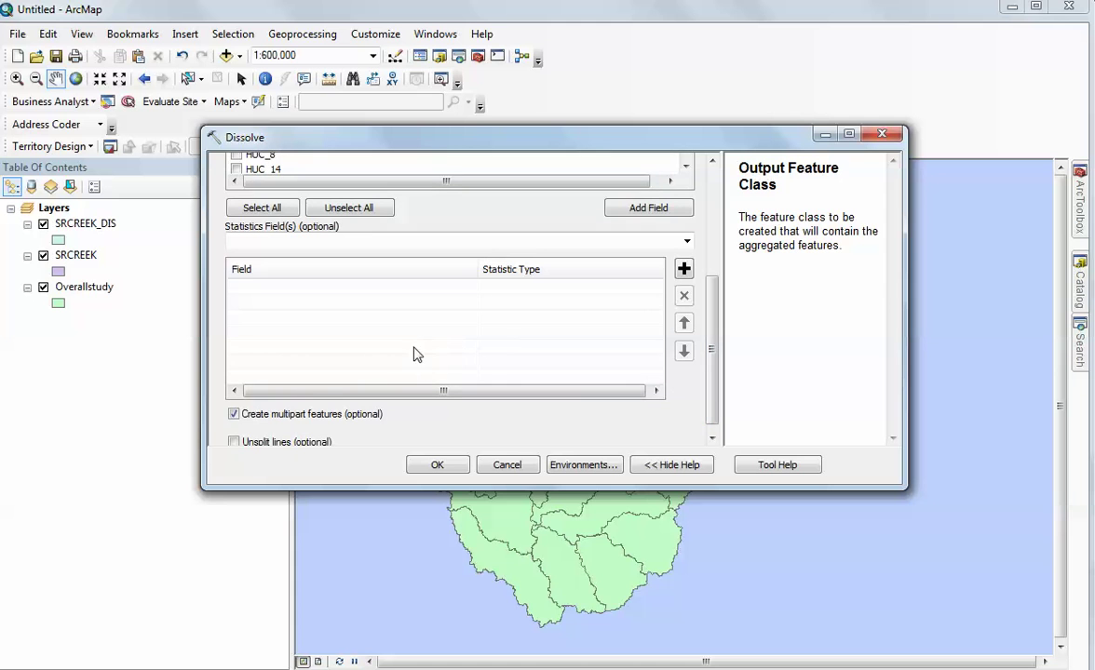
pyautogui.click(233, 414)
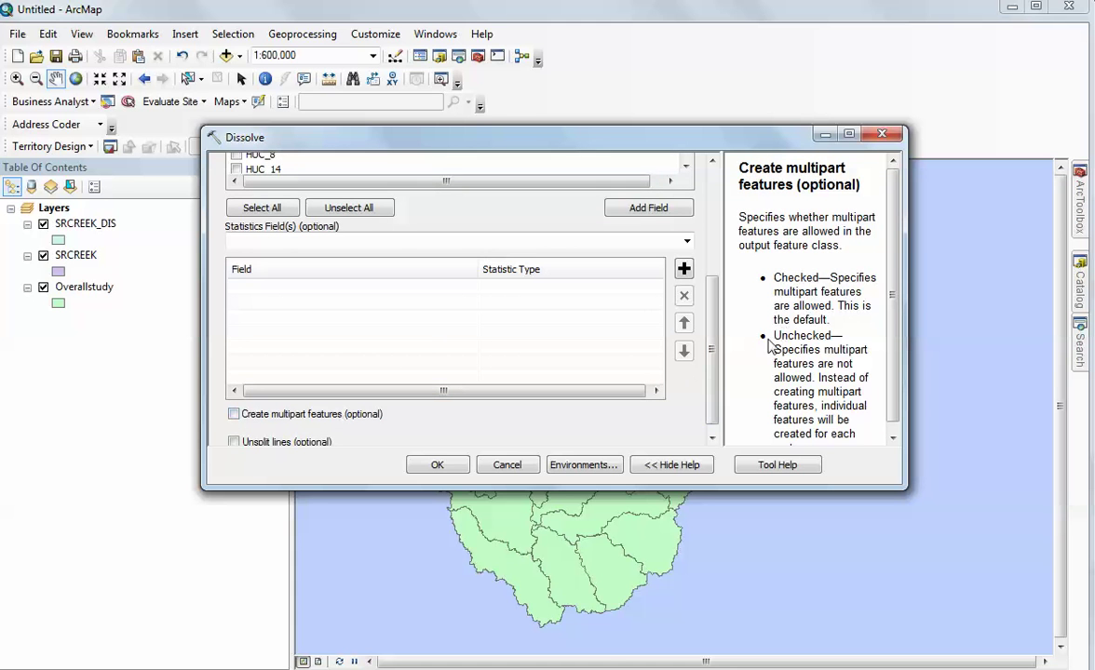
pyautogui.scroll(-1, 713, 349)
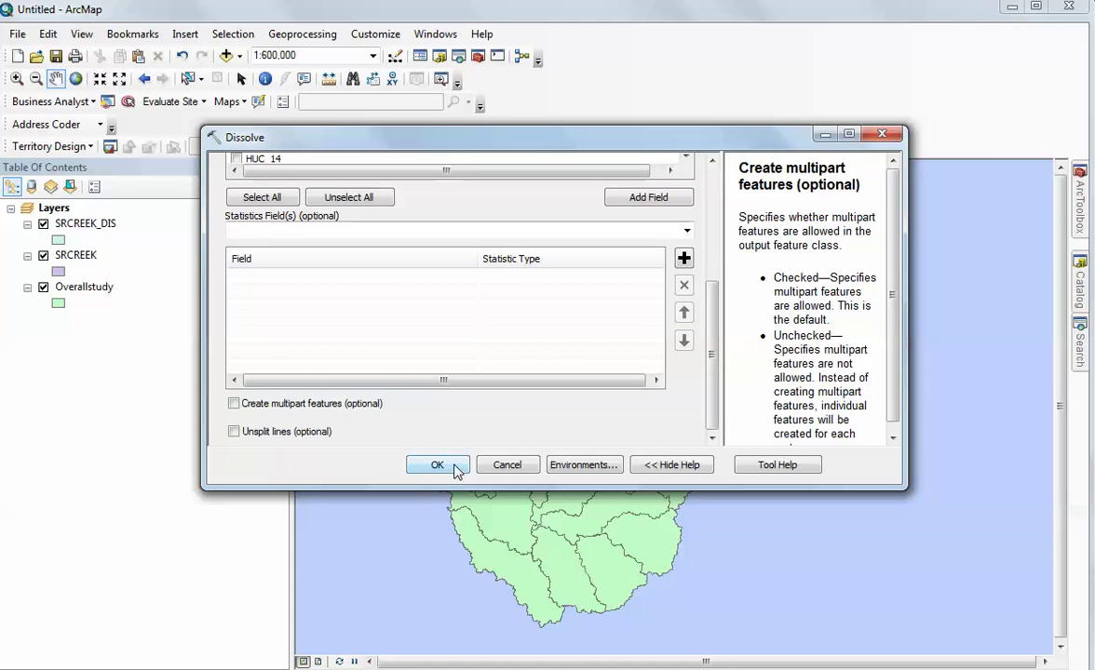
pyautogui.click(434, 466)
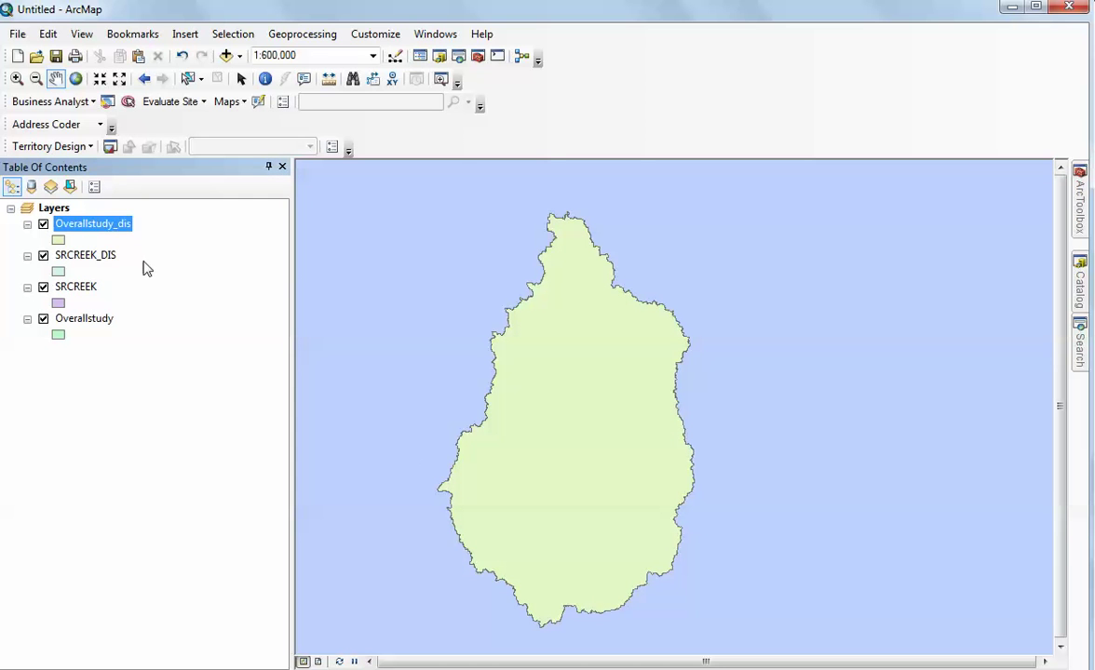
# Move the SRCREEK_DIS layer above Overallstudy_dis in the layer order
pyautogui.moveTo(89, 254); pyautogui.dragTo(90, 216)
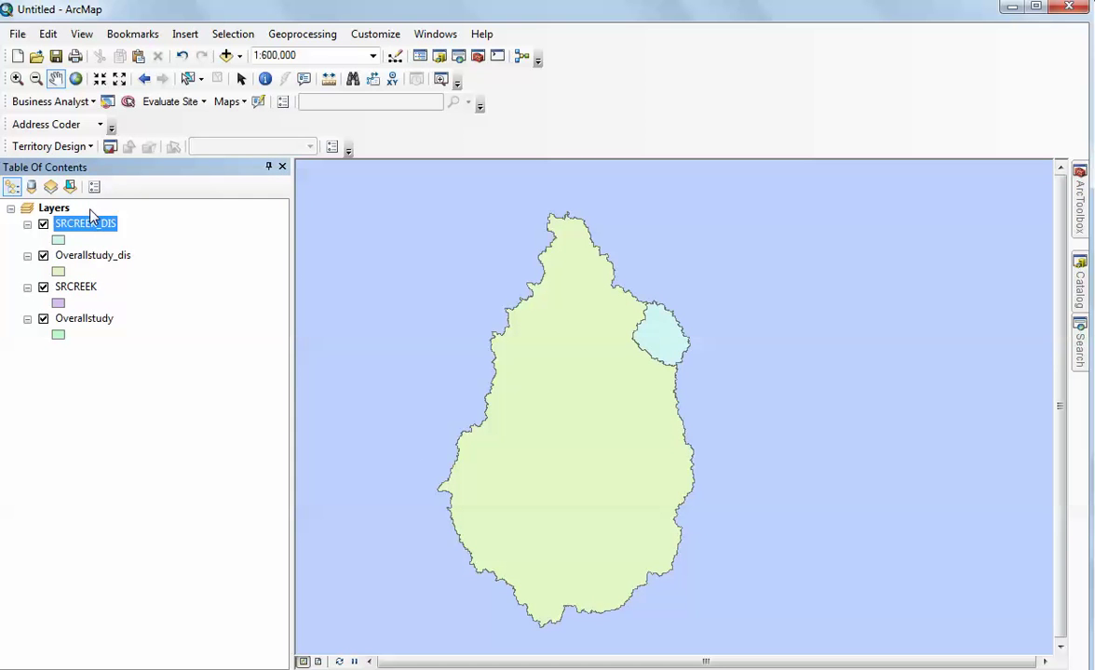